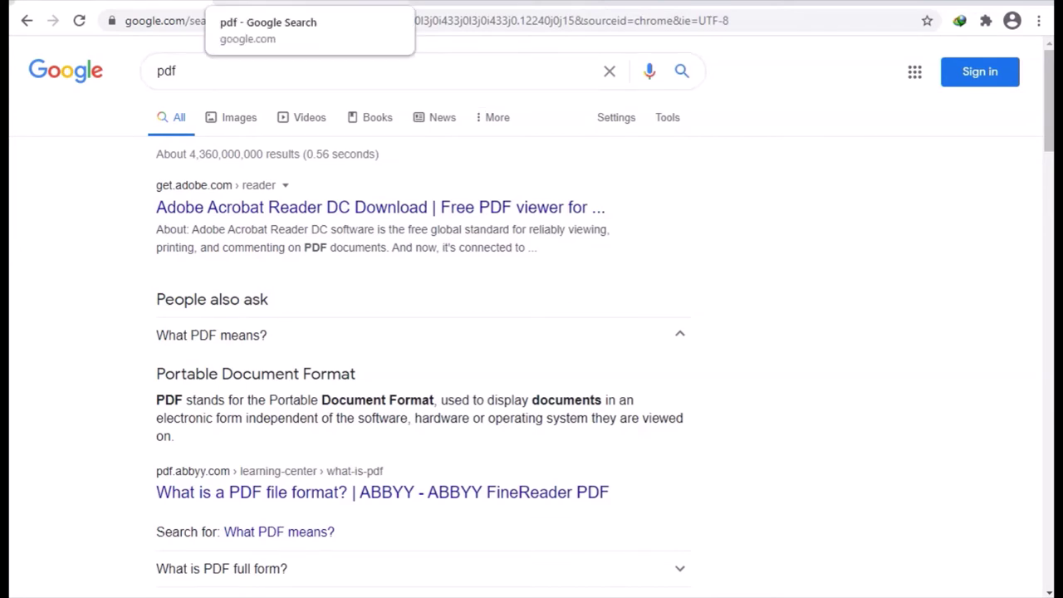
Step: Minimize the blank Word document so the Windows desktop is visible
click(232, 117)
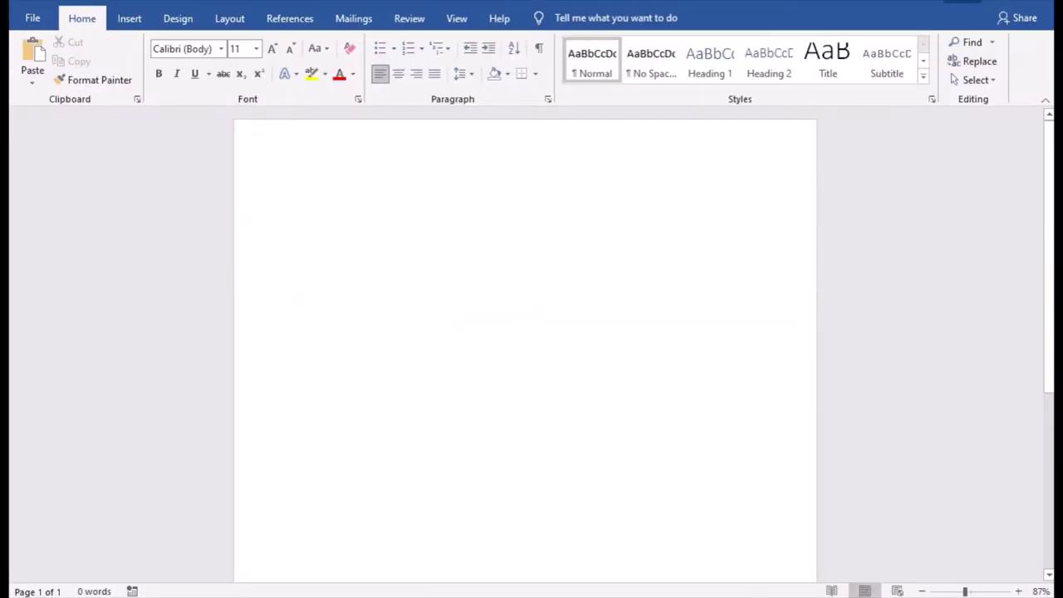
click(961, 2)
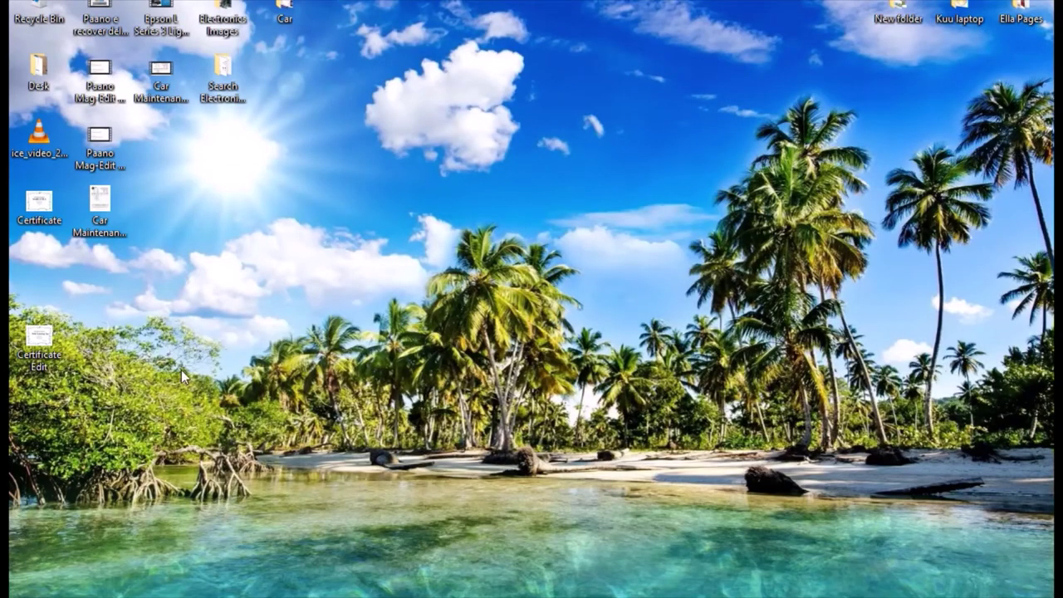
Step: Open Certificate.pdf from the desktop in Foxit PhantomPDF, review its title text, then return to Word
click(43, 203)
key(Return)
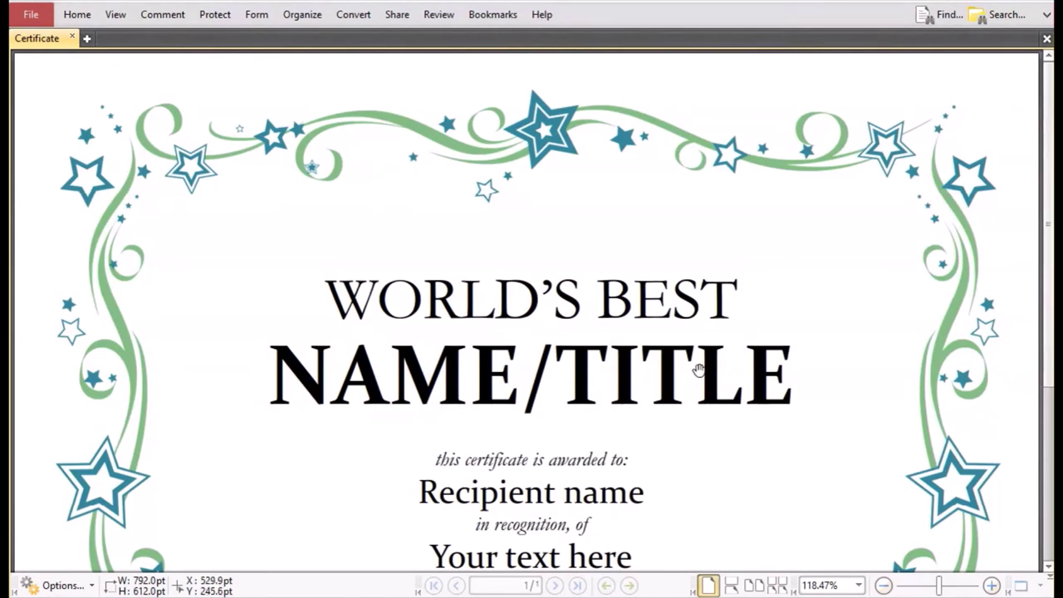
click(497, 377)
scroll(591, 407, down, 3)
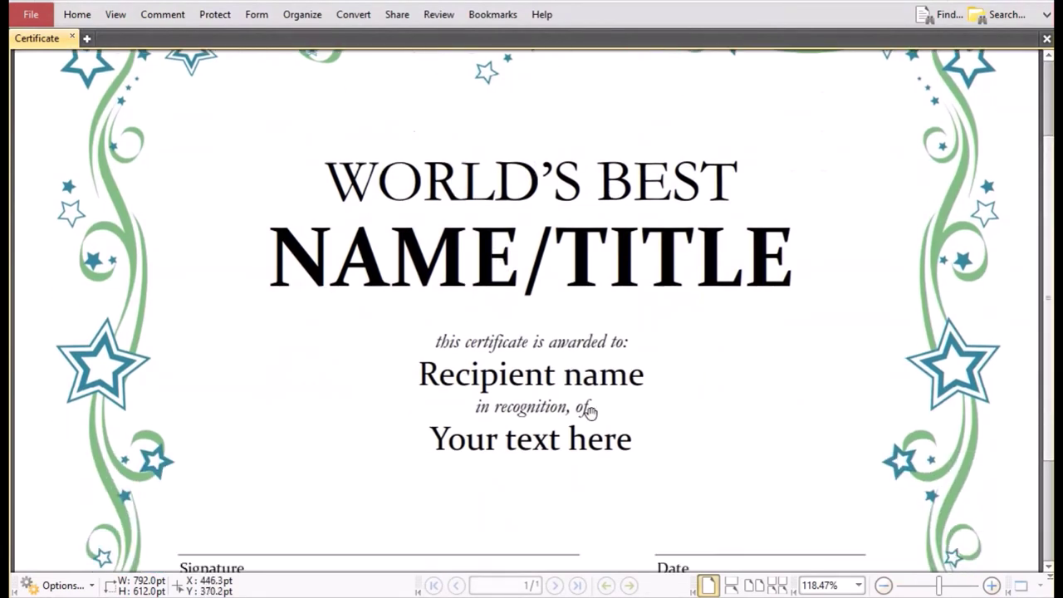
click(592, 265)
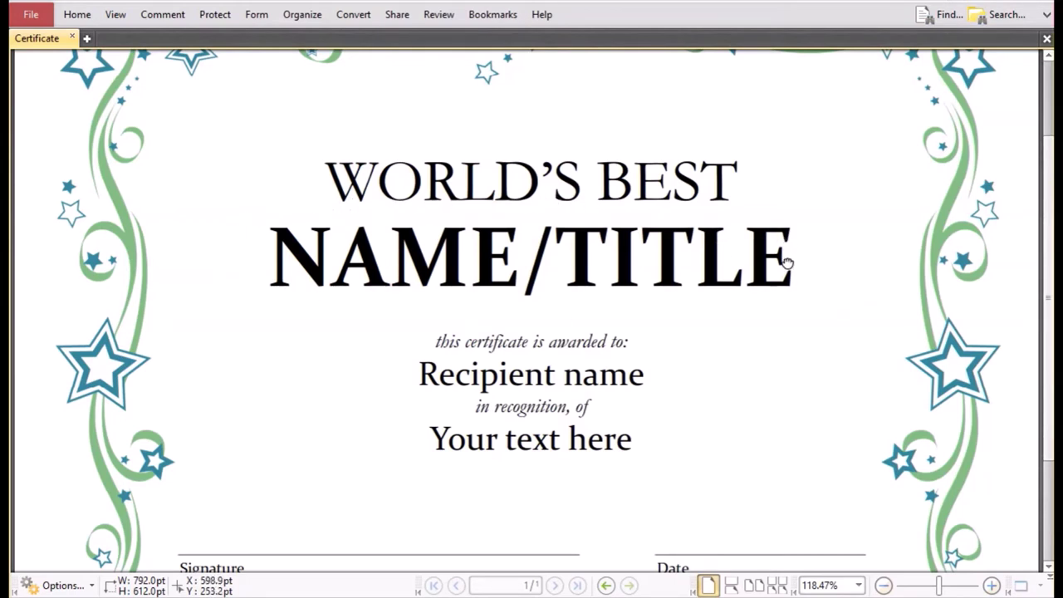
click(591, 381)
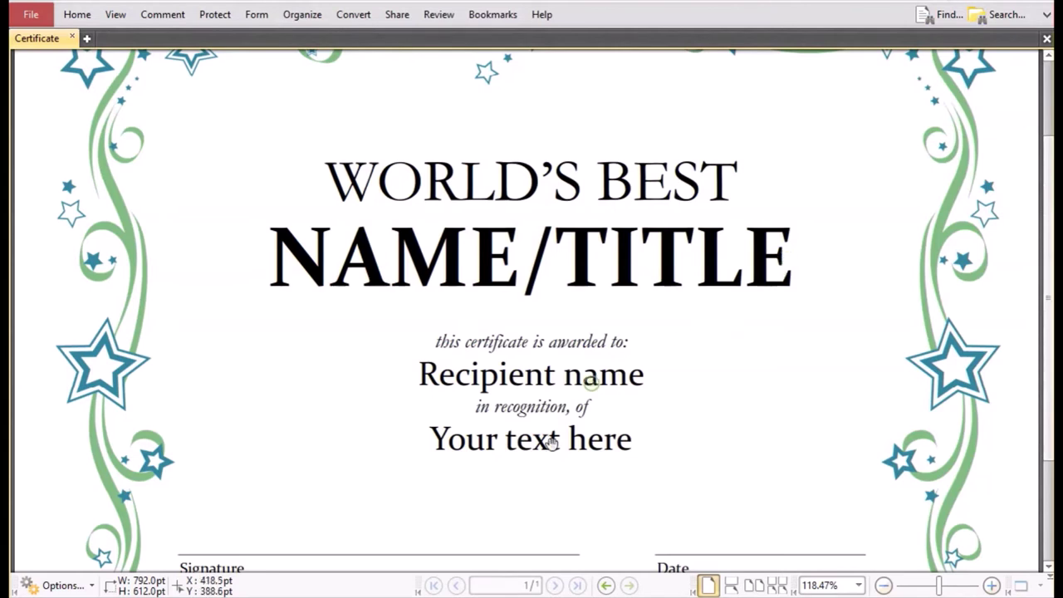
click(586, 381)
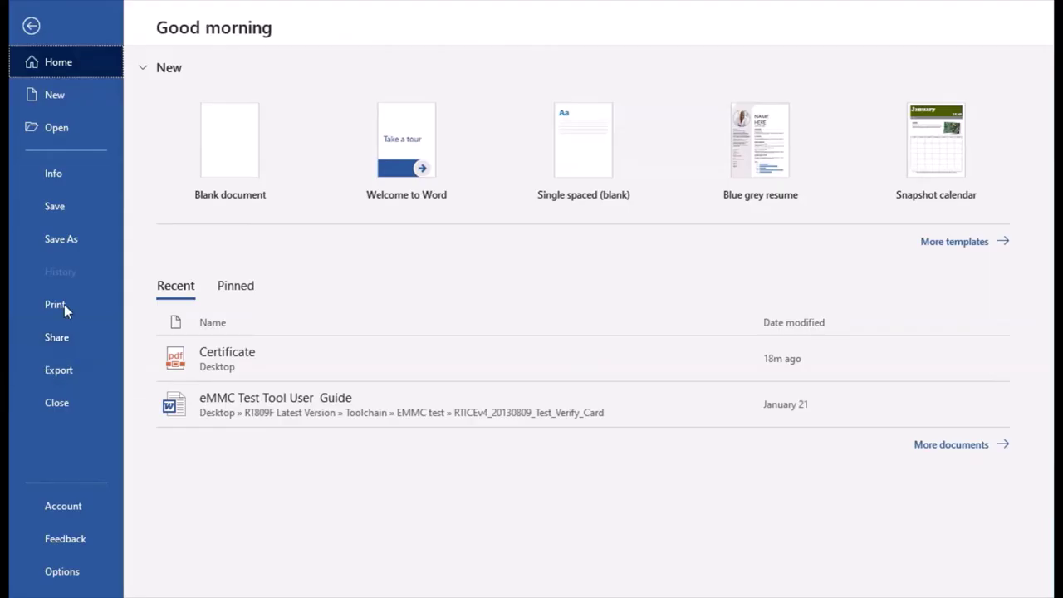
Step: Browse to the Desktop and open Certificate.pdf in Word
click(65, 130)
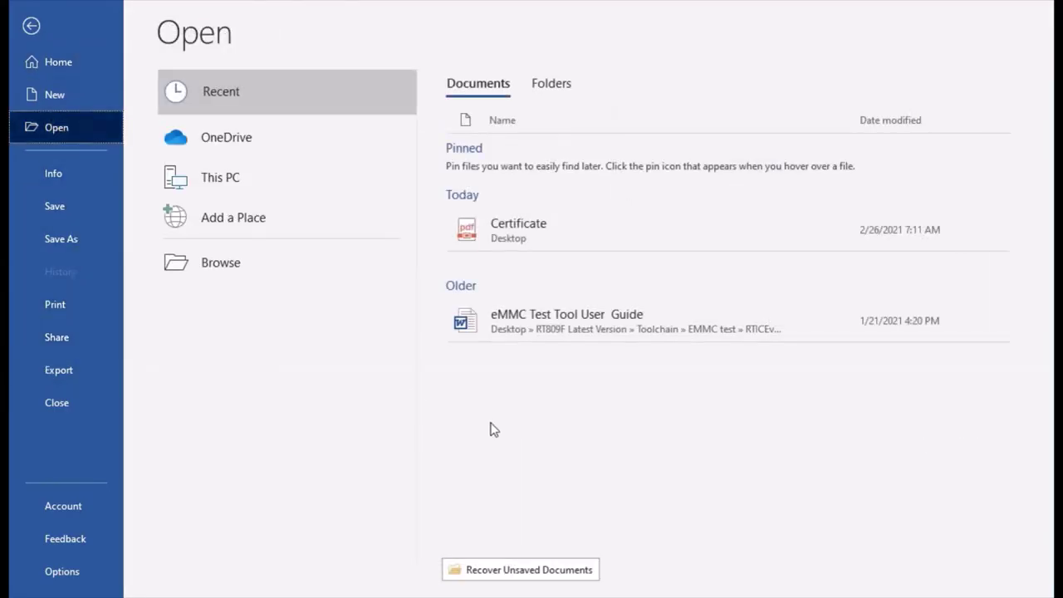
click(212, 261)
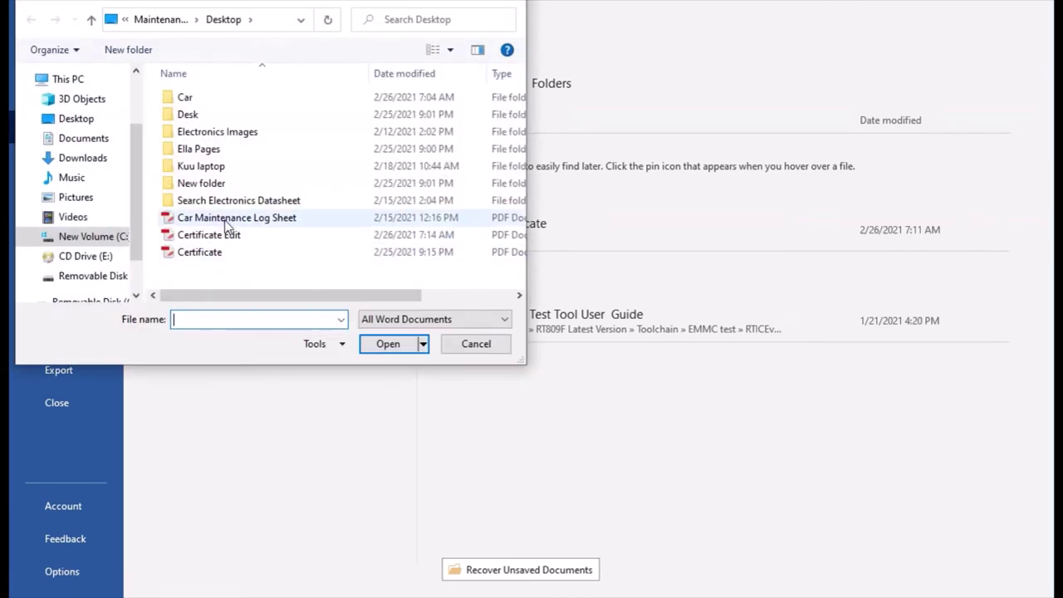
click(205, 257)
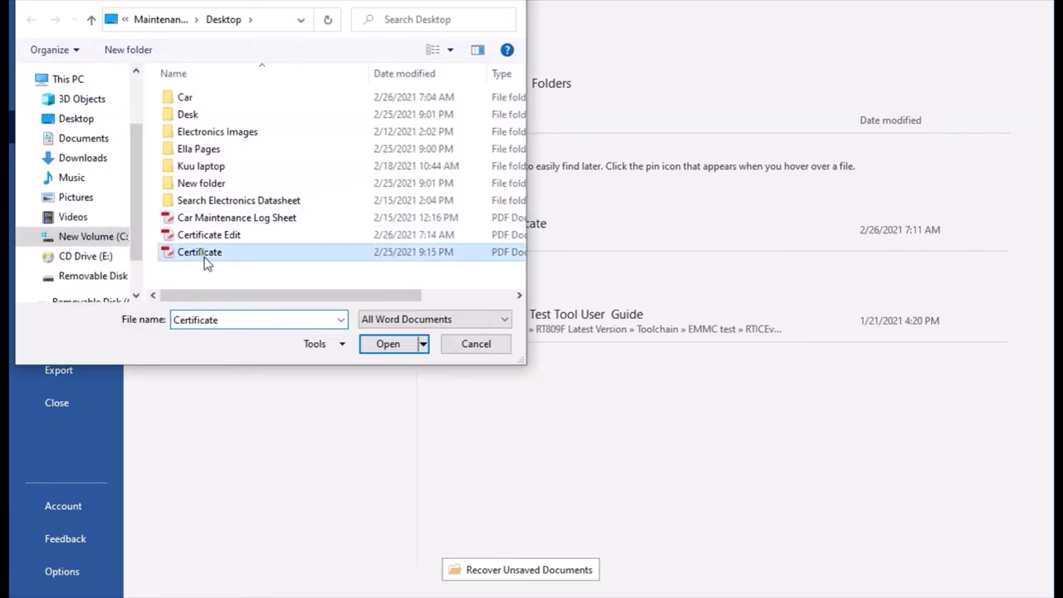
click(388, 344)
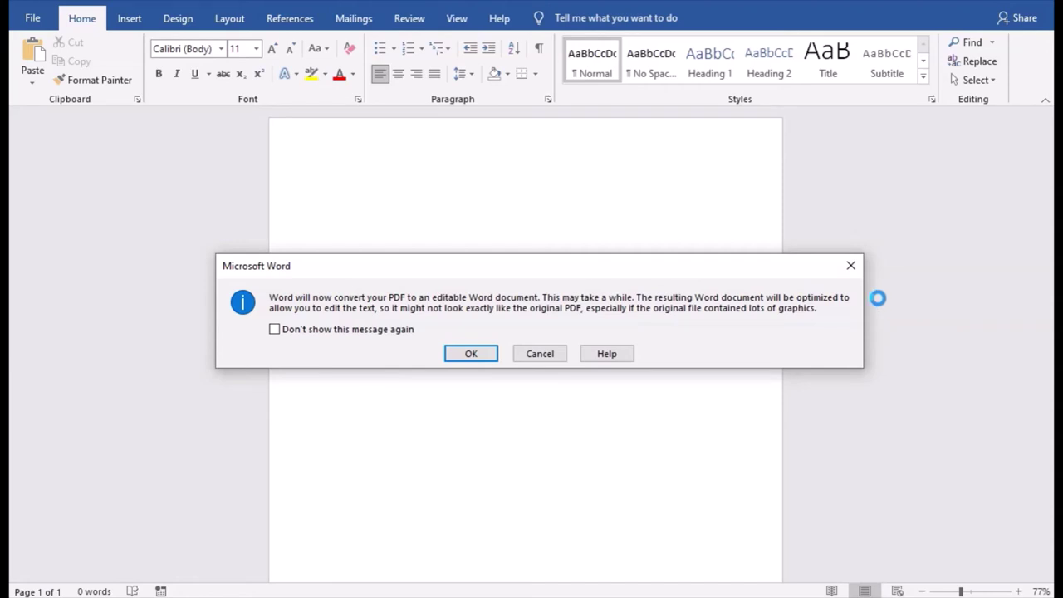
Step: Convert the Certificate PDF to an editable document and put the caret at the end of NAME/TITLE
click(469, 354)
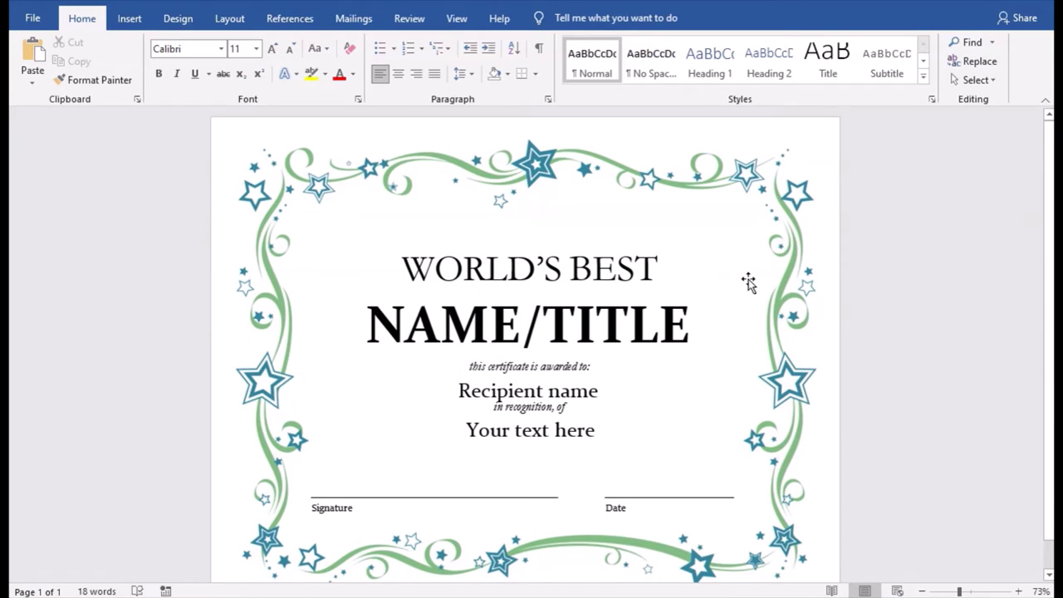
click(647, 272)
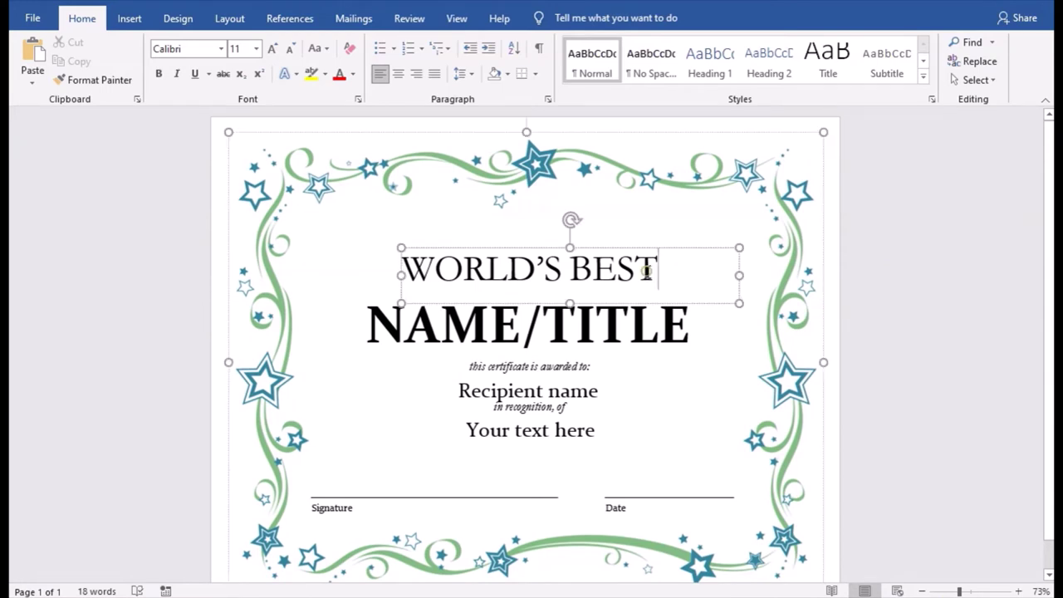
click(668, 314)
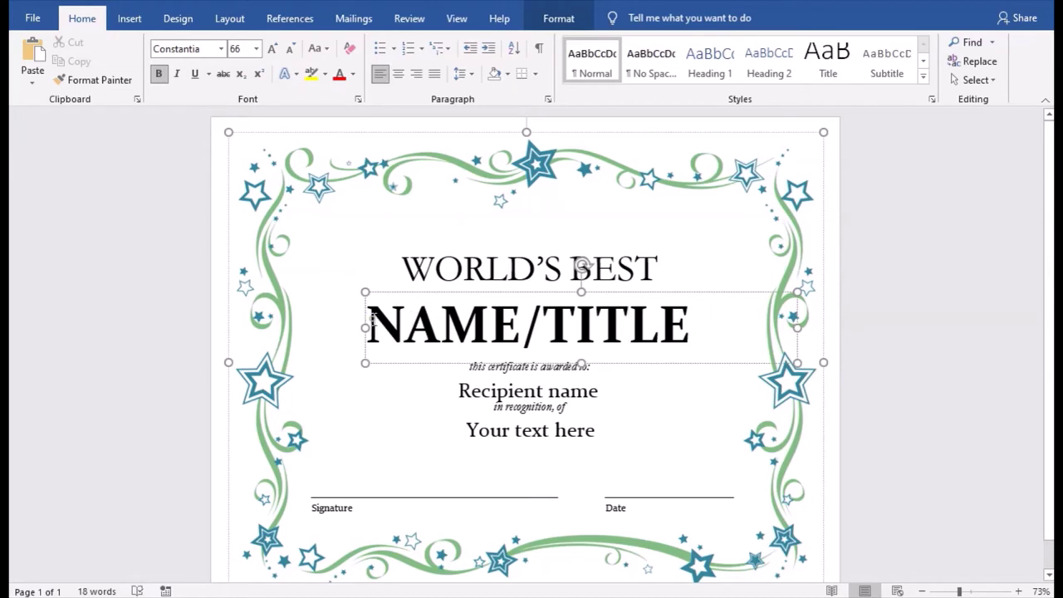
click(532, 432)
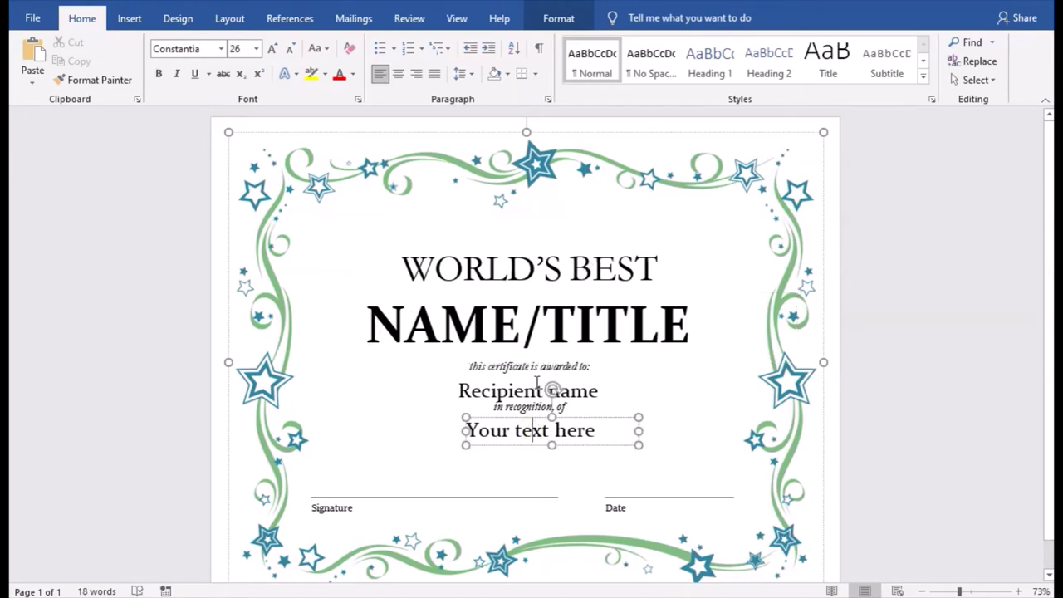
click(468, 391)
click(558, 325)
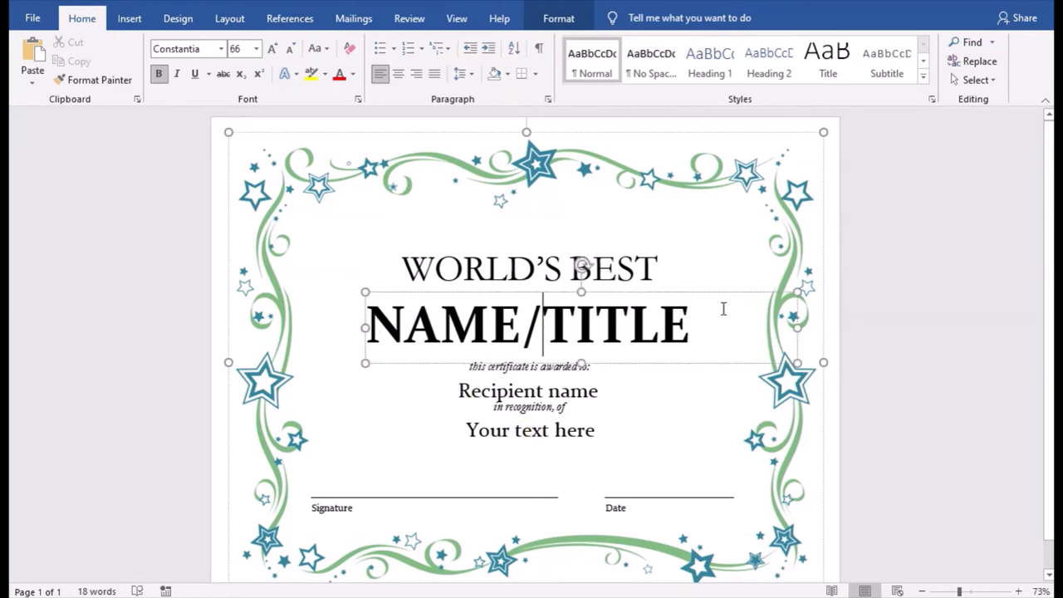
click(698, 315)
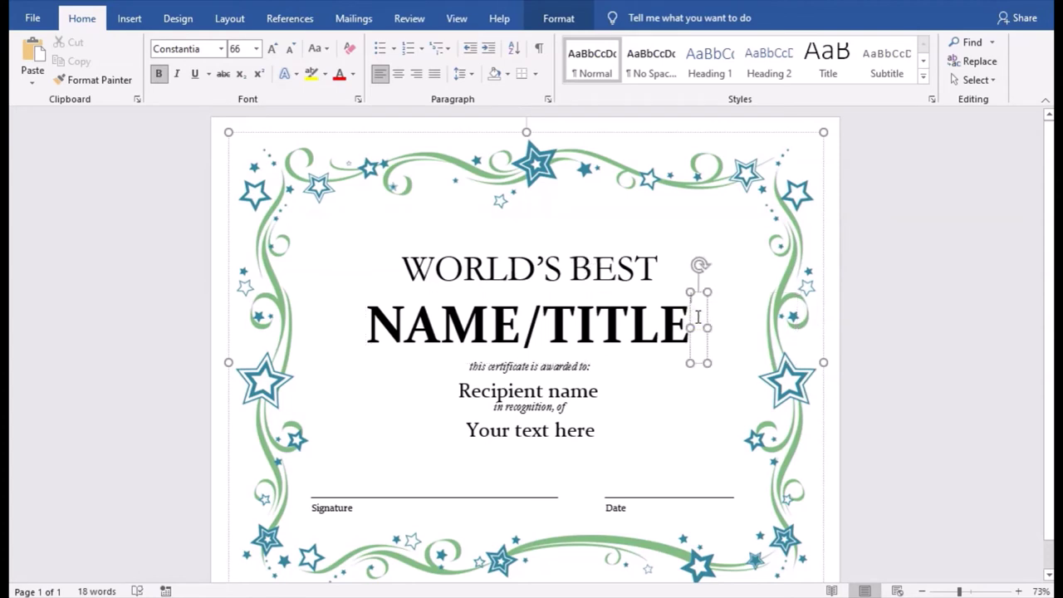
click(660, 336)
click(689, 320)
Step: Replace the NAME/TITLE heading with 'DYMJ', removing the unfinished 'Technolog' word, and select the title box
key(BackSpace)
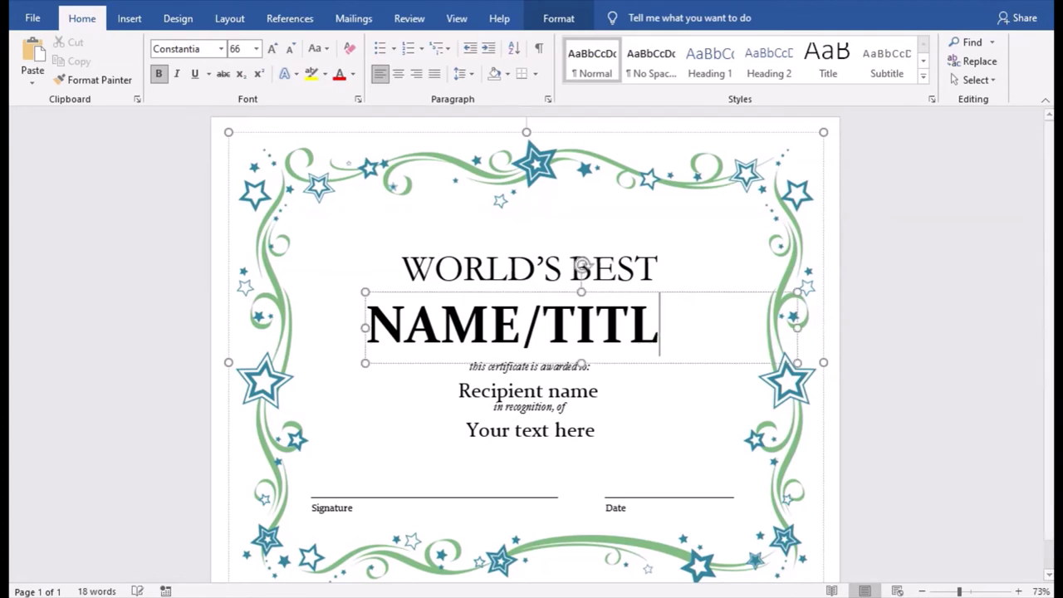
key(BackSpace)
key(BackSpace)
key(BackSpace)
key(BackSpace)
key(BackSpace)
key(BackSpace)
key(BackSpace)
key(BackSpace)
key(BackSpace)
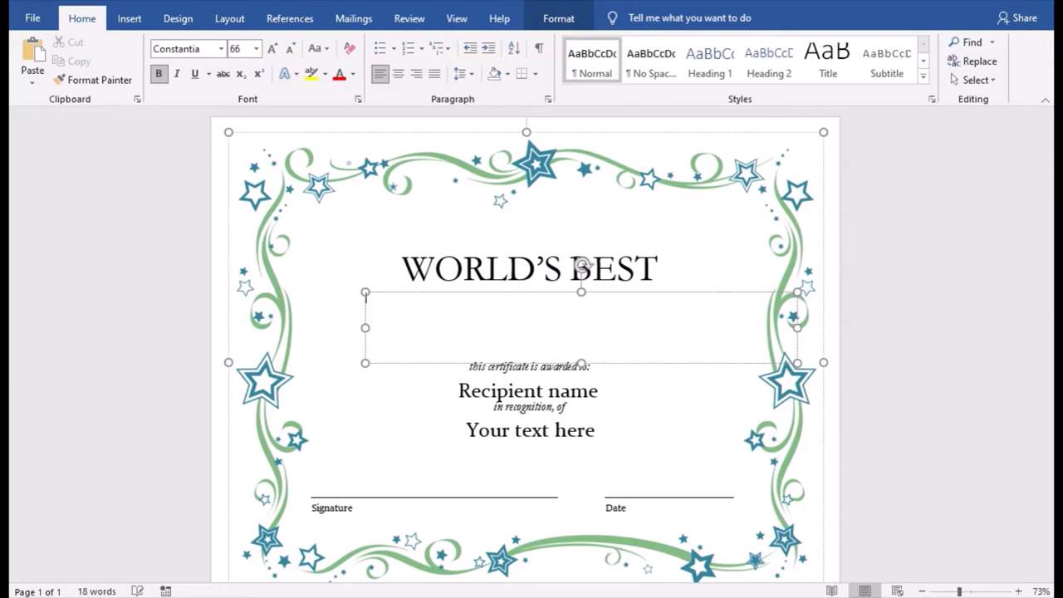
text(D)
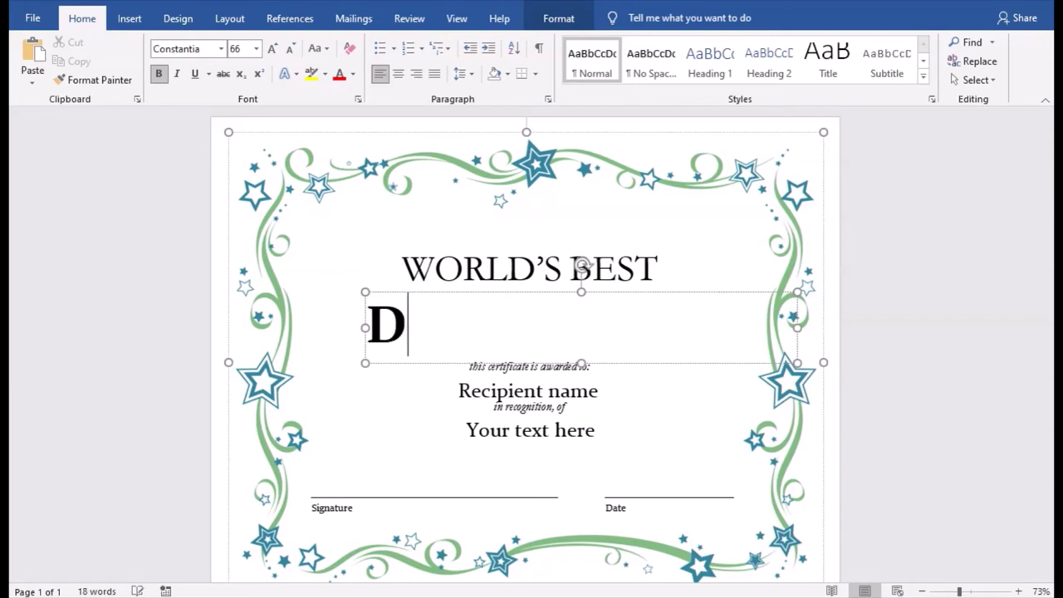
text(YMJ T)
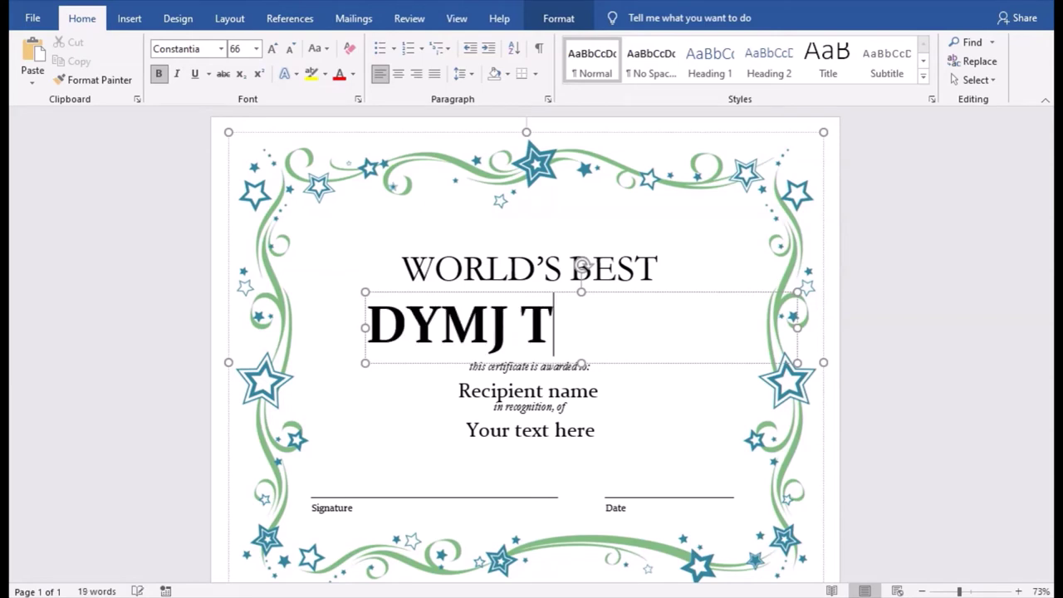
text(echno)
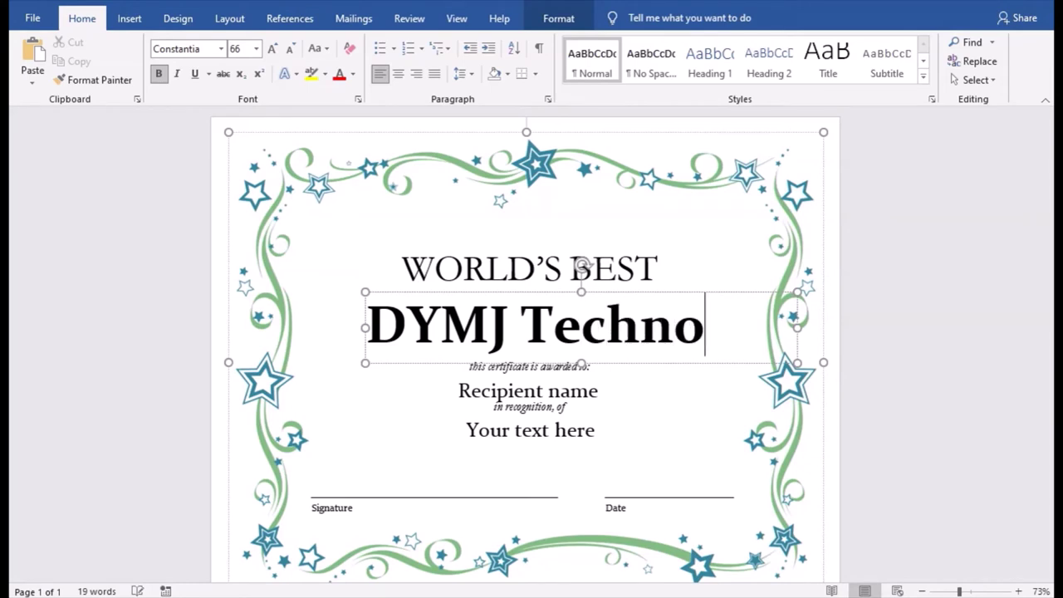
text(log)
key(ctrl+BackSpace)
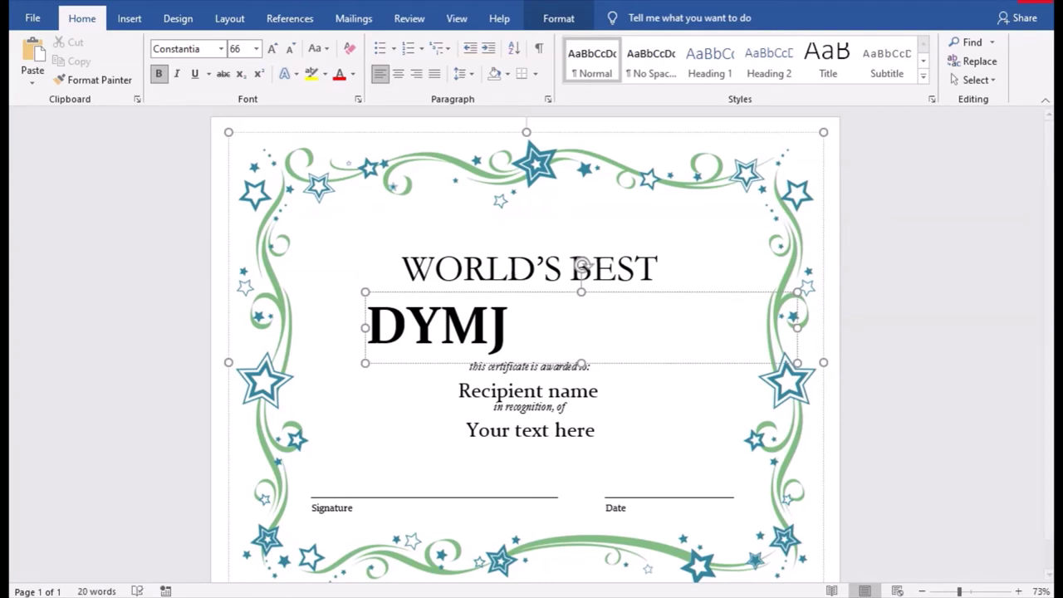
click(671, 292)
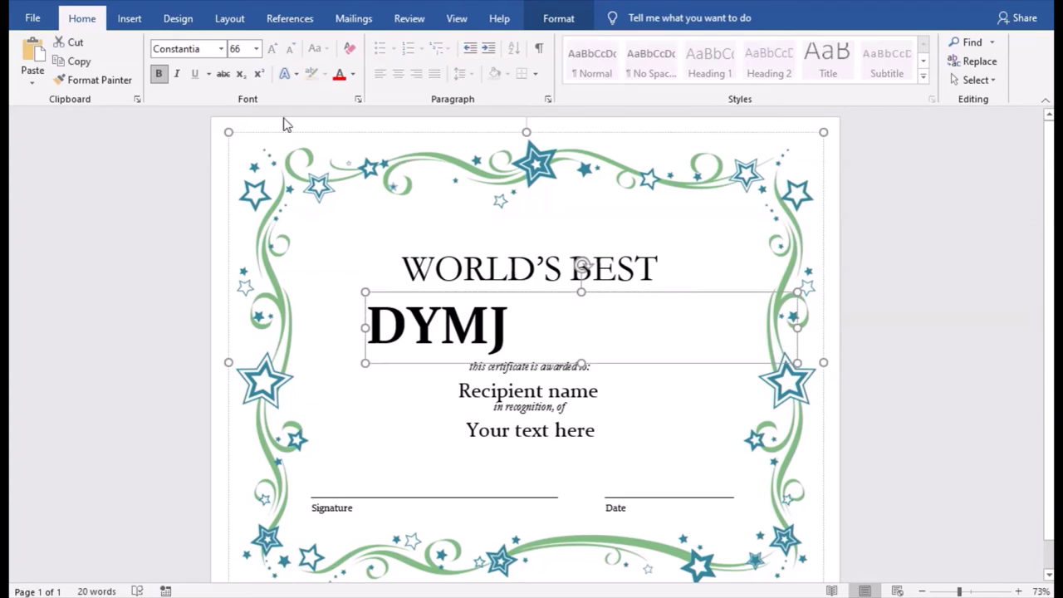
Step: Set the DYMJ Technology Tips title to 48 pt and shift its box left to centre it
click(256, 49)
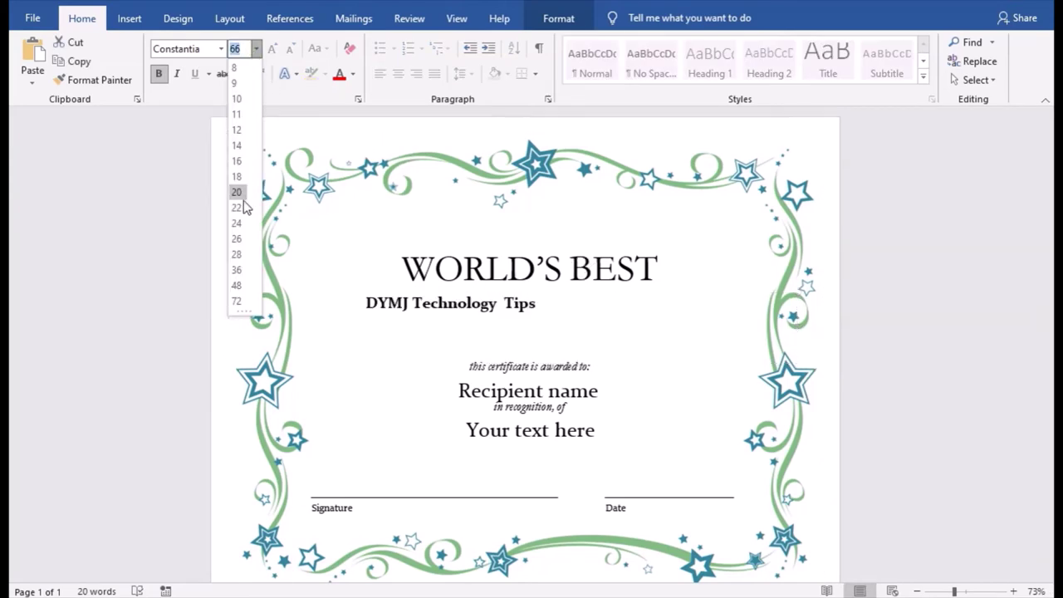
click(237, 286)
mouse_move(712, 297)
mouse_down()
mouse_move(675, 295)
mouse_move(688, 301)
mouse_up()
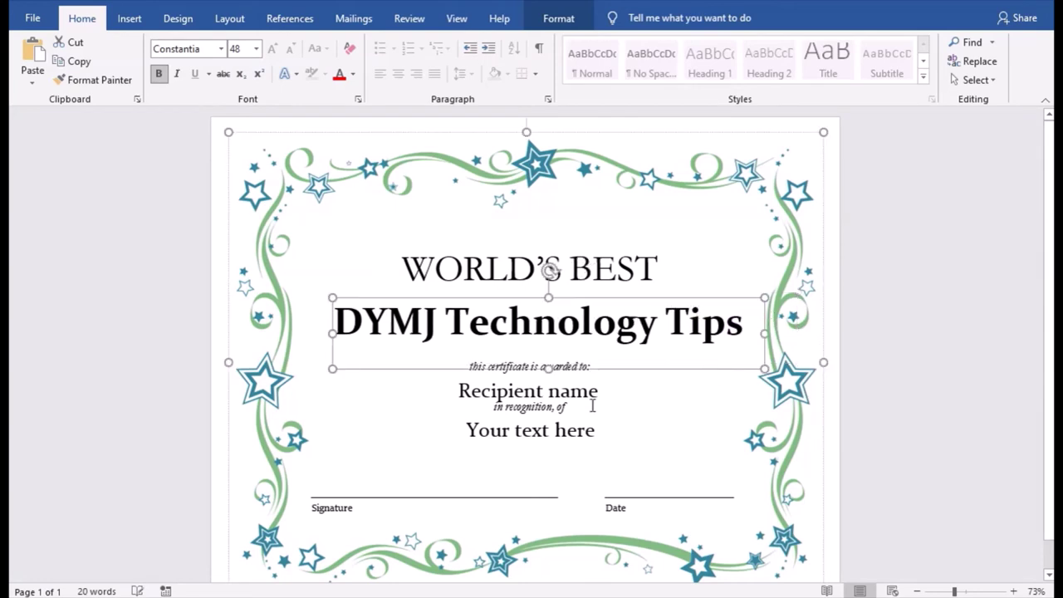
click(356, 492)
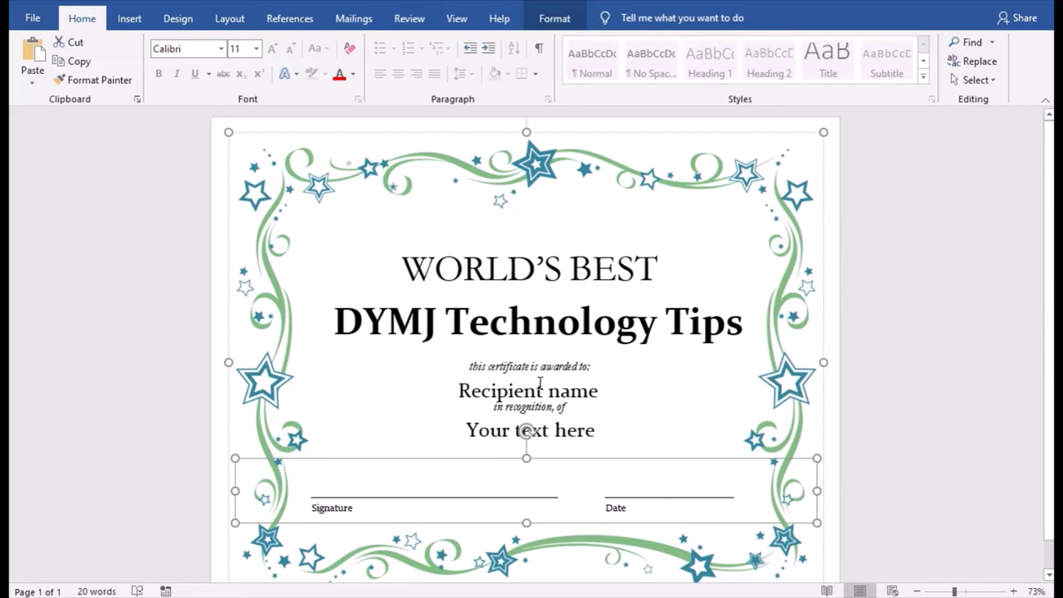
Step: Deselect the text box and open File > Export to create a PDF/XPS document
click(836, 243)
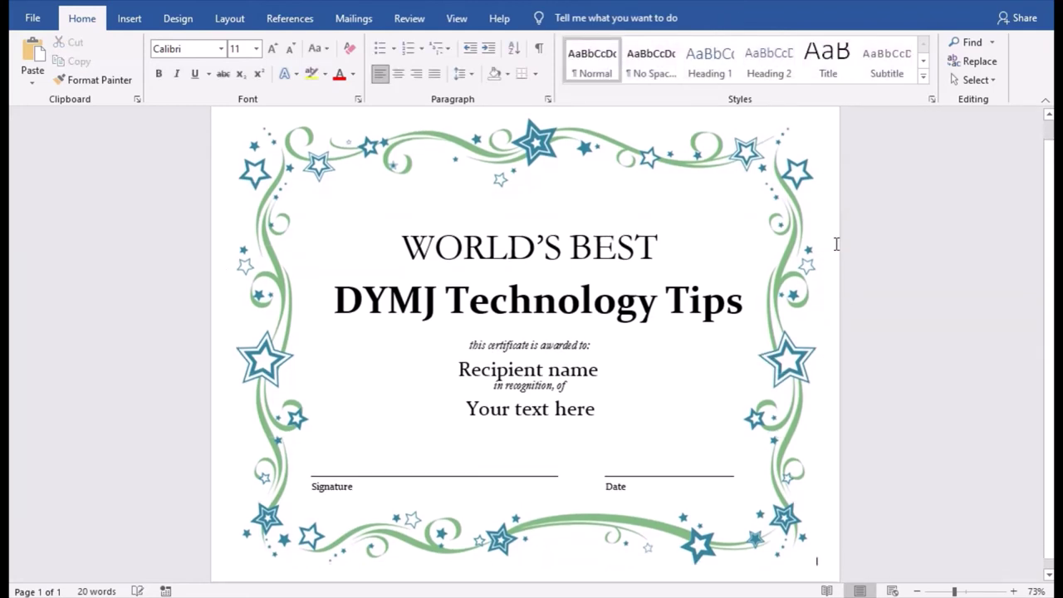
scroll(844, 269, up, 1)
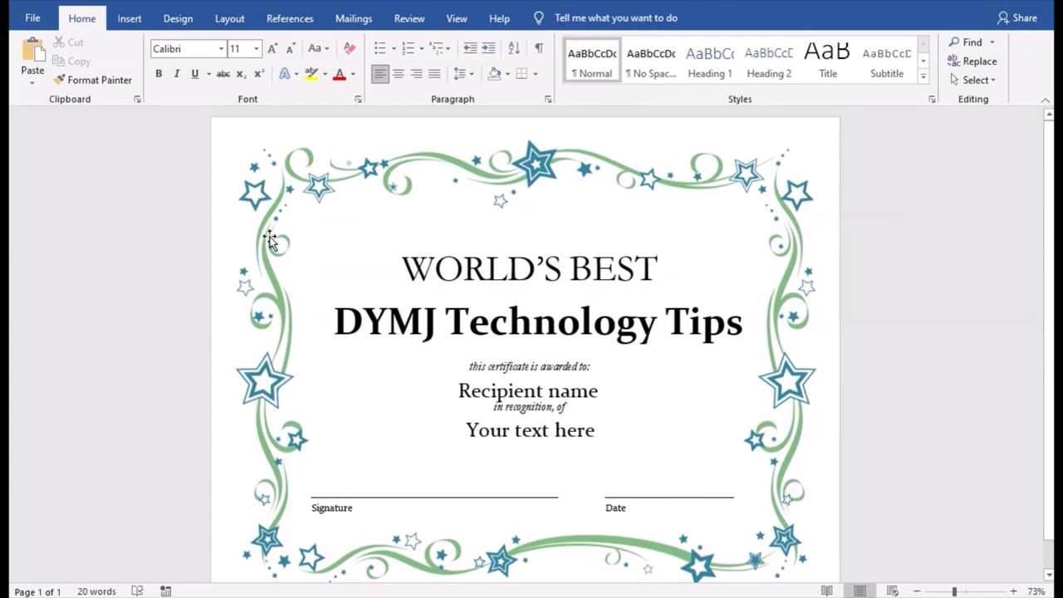
click(32, 18)
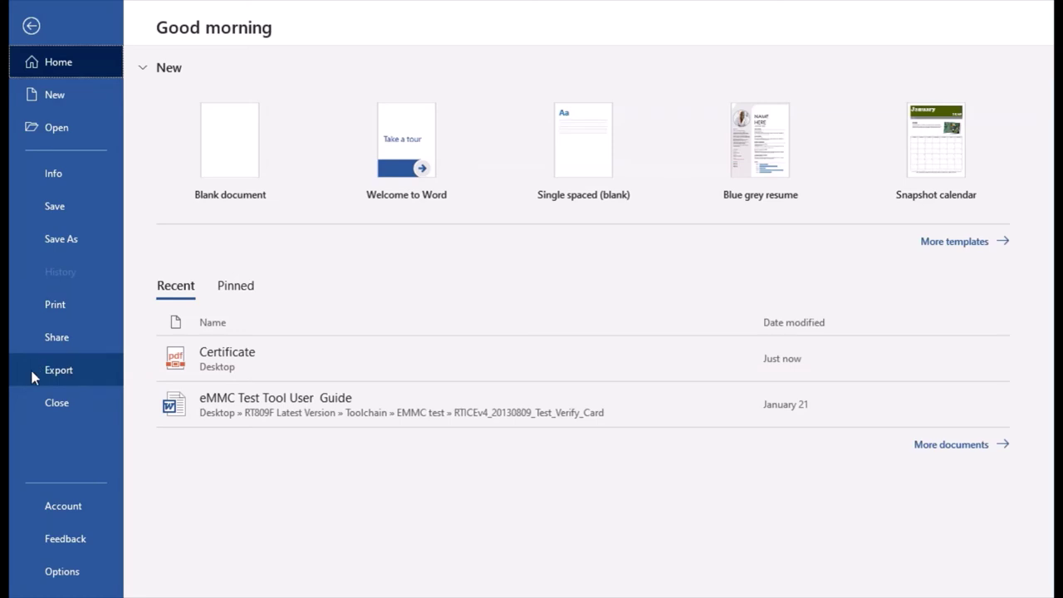
click(83, 379)
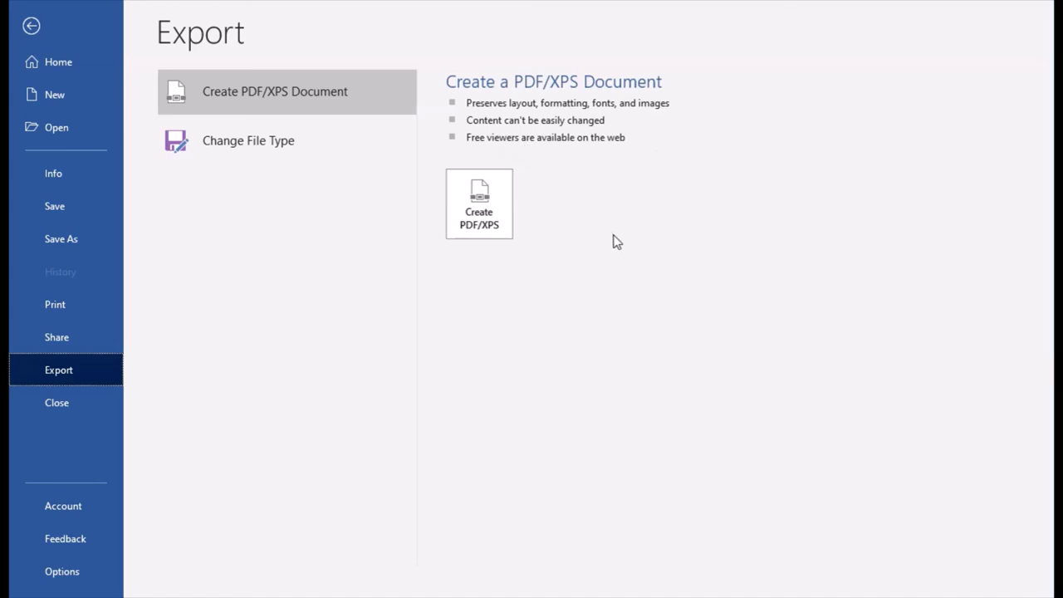
Step: Publish the certificate to the Desktop as Certificate Edit.pdf, confirming replacement of the existing file
click(485, 210)
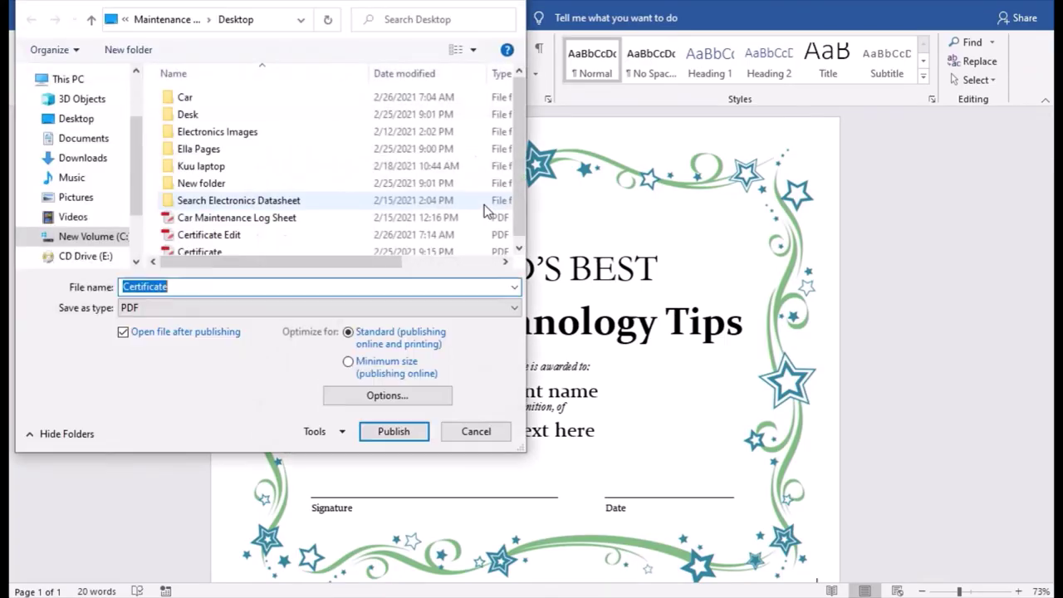
drag(265, 2, 496, 40)
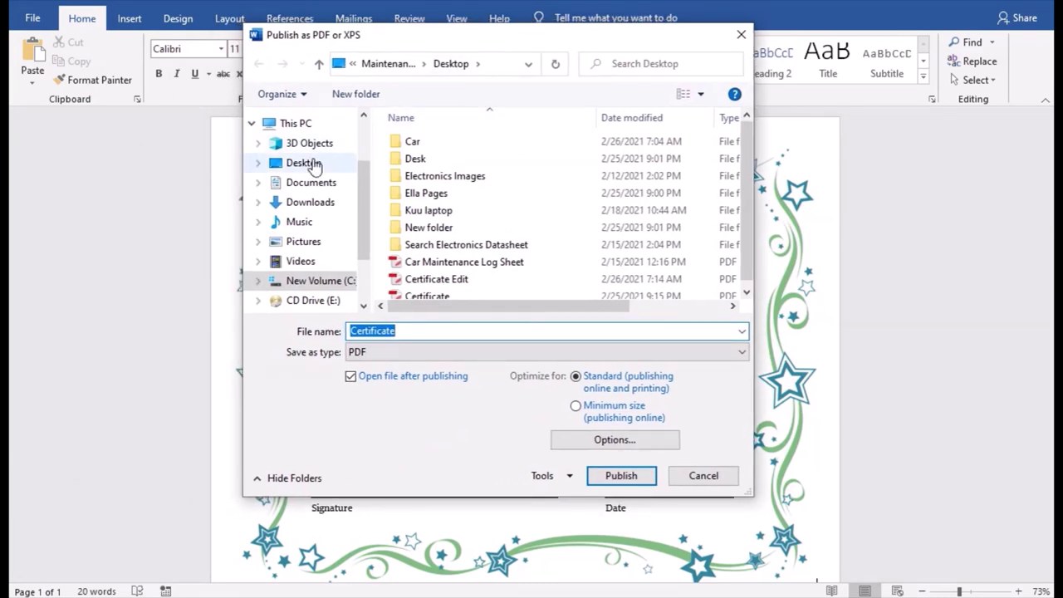
click(309, 163)
click(414, 330)
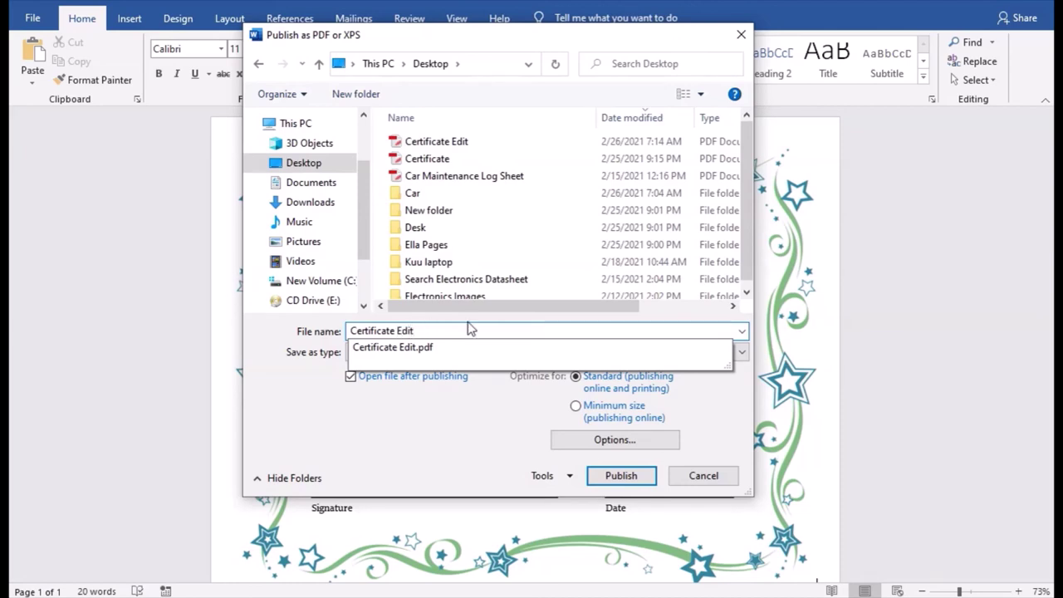
key(Down)
key(Return)
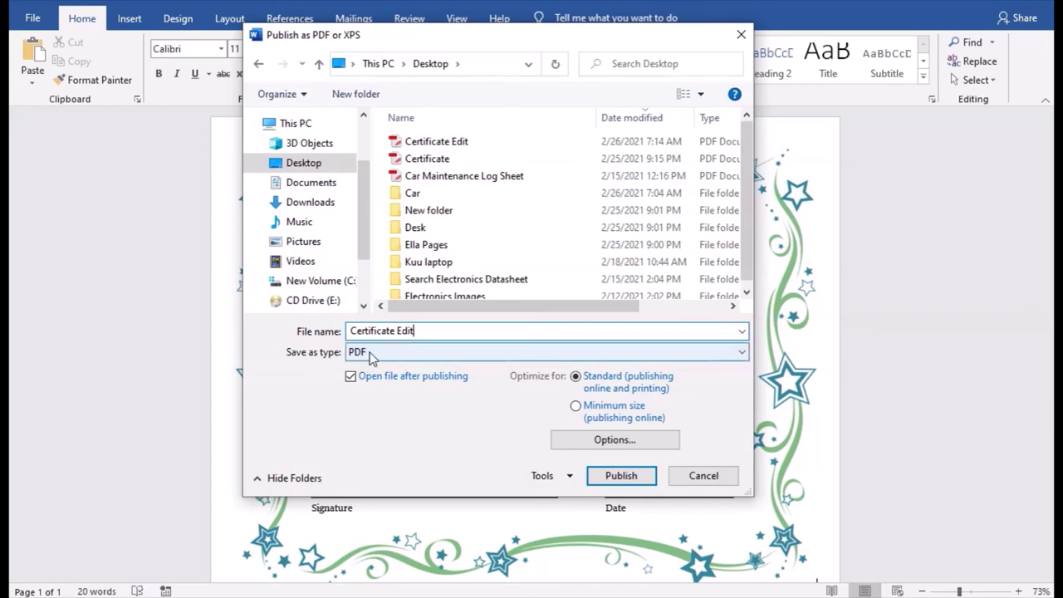
click(630, 479)
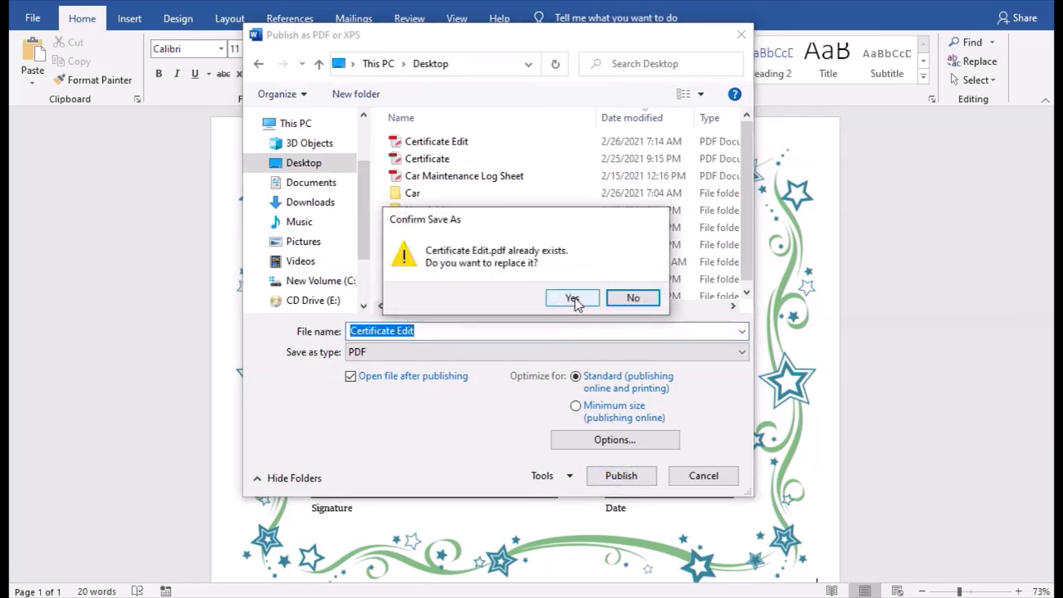
click(573, 299)
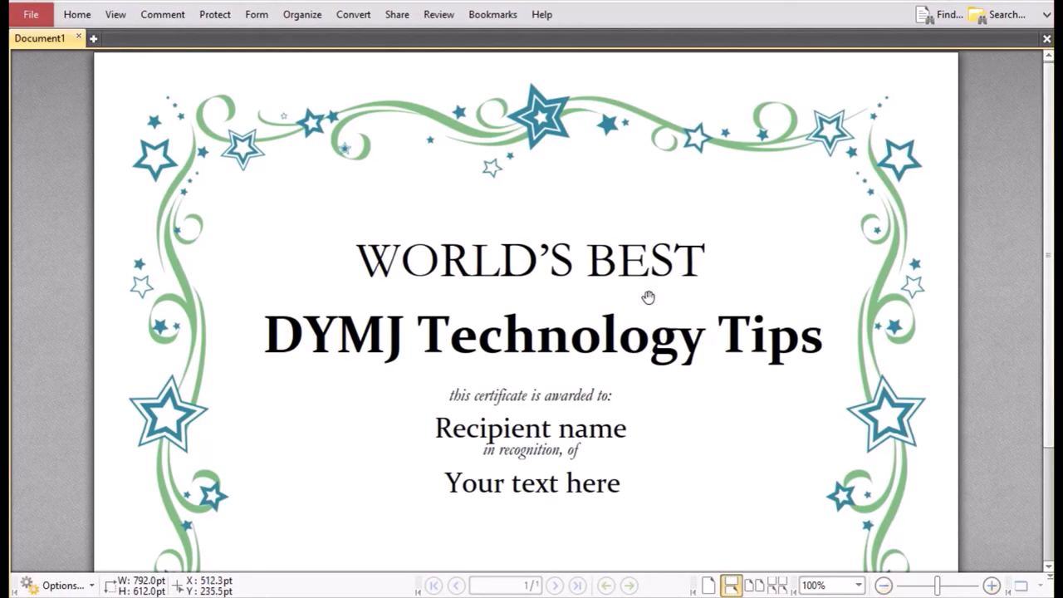
scroll(430, 327, down, 2)
scroll(429, 326, up, 1)
scroll(429, 327, up, 1)
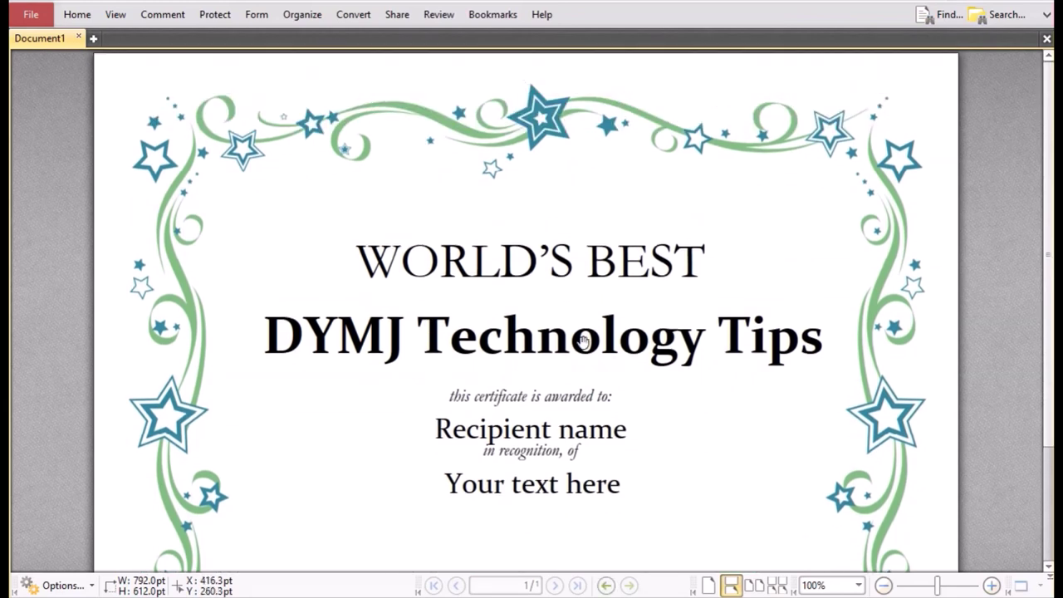